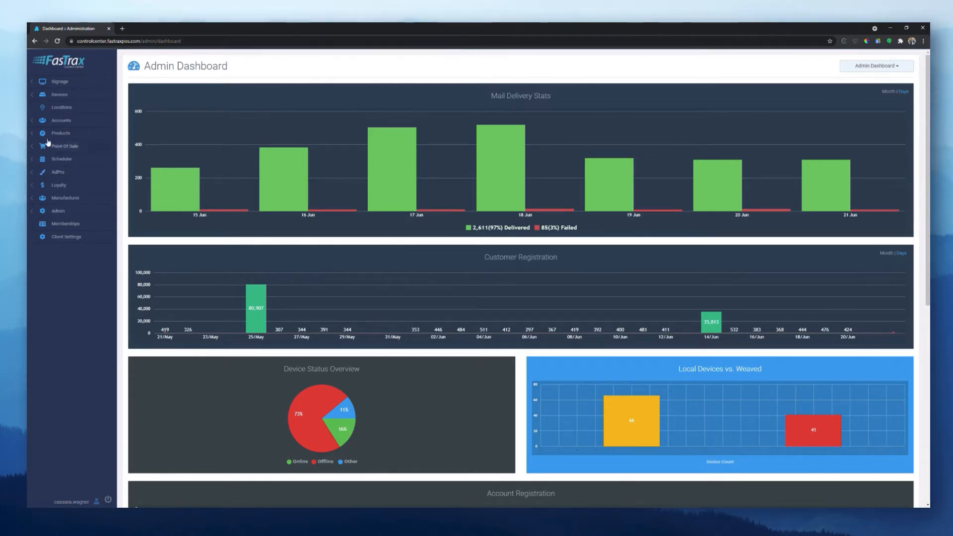
# Open the Uplifts section under Signage and start creating a new uplift.
pyautogui.click(40, 85)
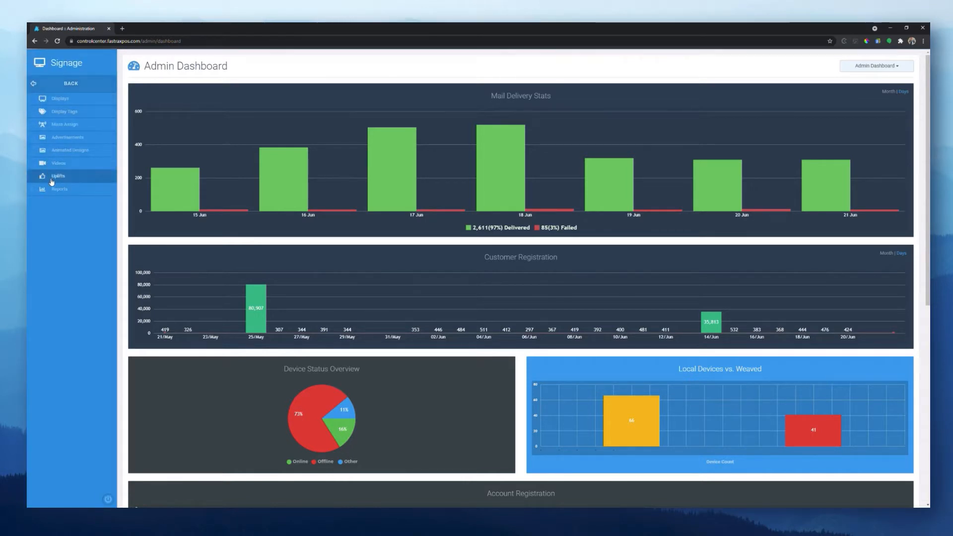
pyautogui.click(50, 180)
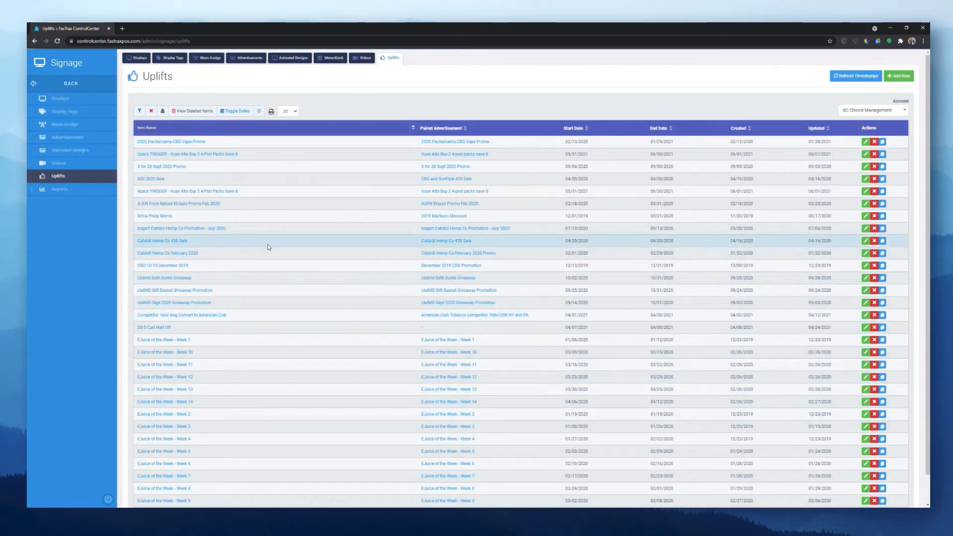
pyautogui.click(902, 76)
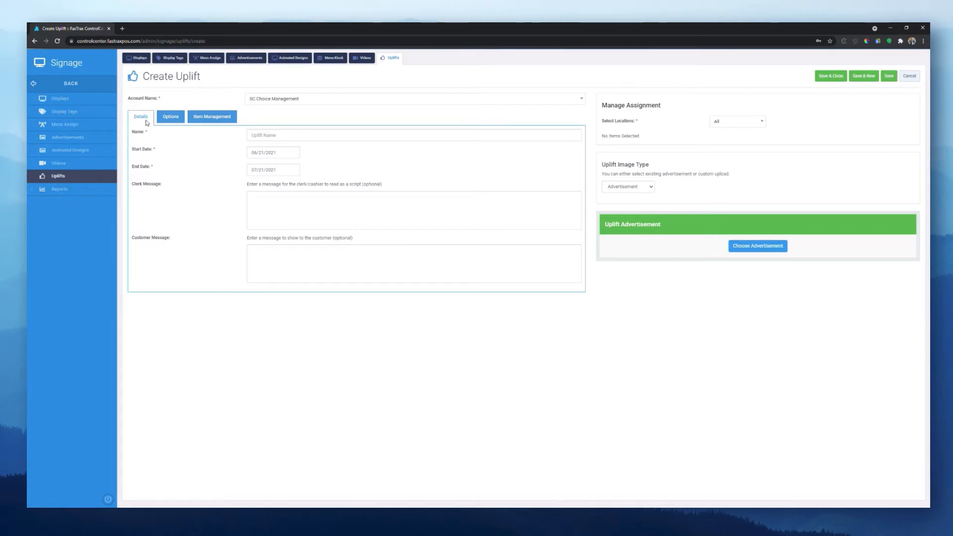
# Name the uplift "Coffee and Sugar Promo".
pyautogui.click(263, 137)
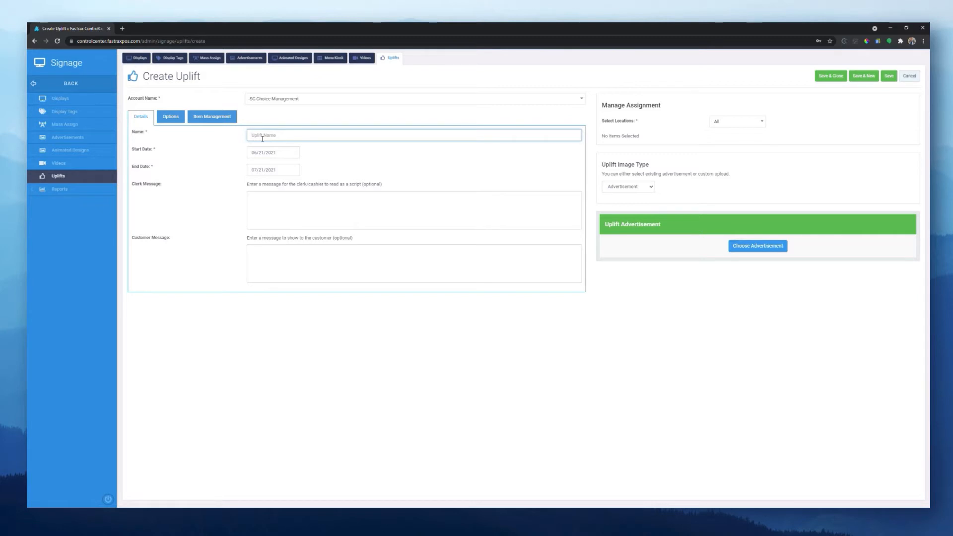
pyautogui.write('coffe')
pyautogui.write(' S')
pyautogui.write(' and')
pyautogui.write(' Promo')
# Set the uplift's start date to 07/01/2021 and its end date to 08/31/2021.
pyautogui.click(281, 153)
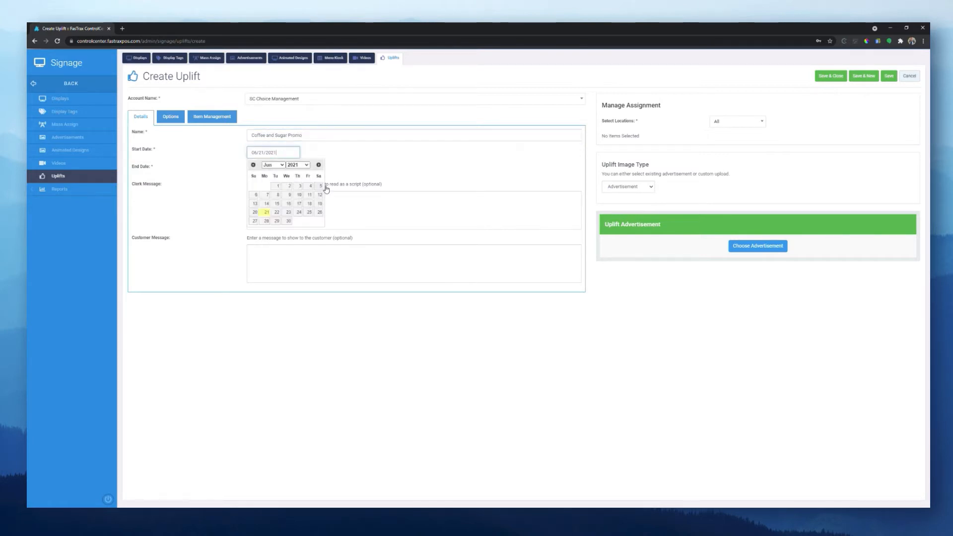
pyautogui.click(319, 165)
pyautogui.click(300, 185)
pyautogui.click(276, 170)
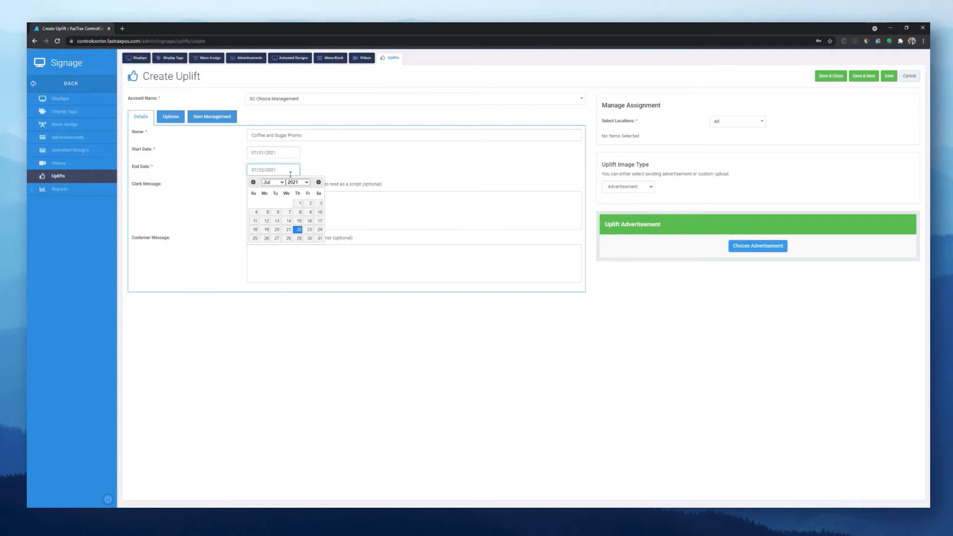
pyautogui.click(319, 182)
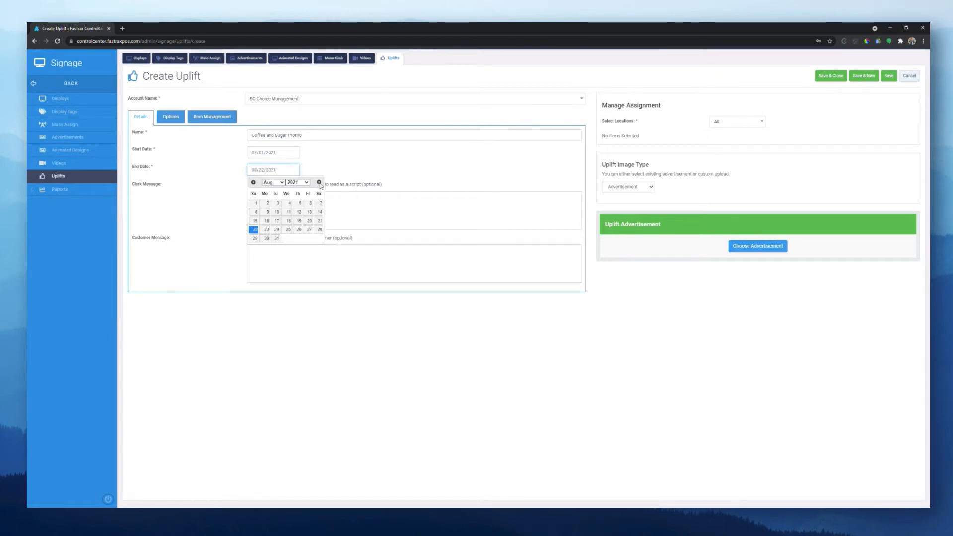
pyautogui.click(277, 239)
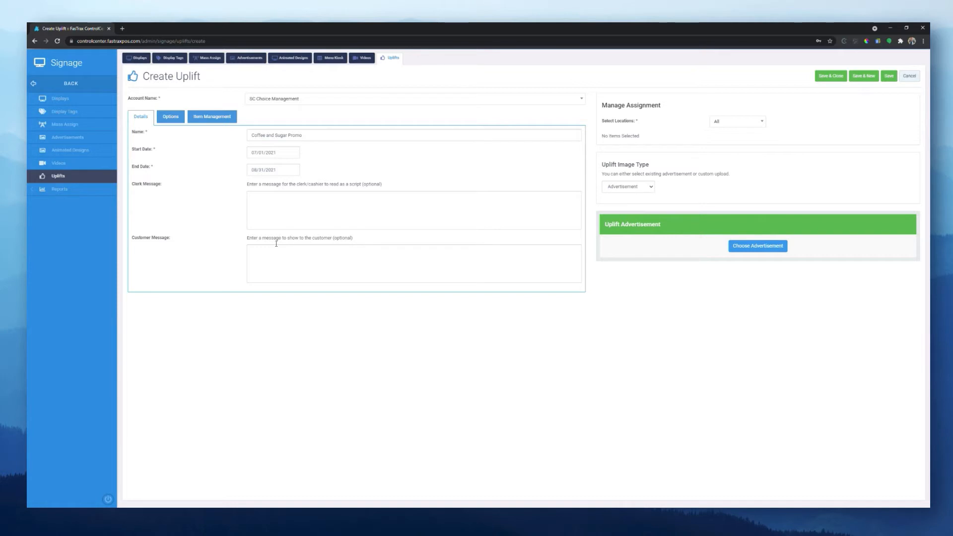
# Enter the clerk message "Would you like to purchase a bag of sugar with that and save $1".
pyautogui.click(274, 204)
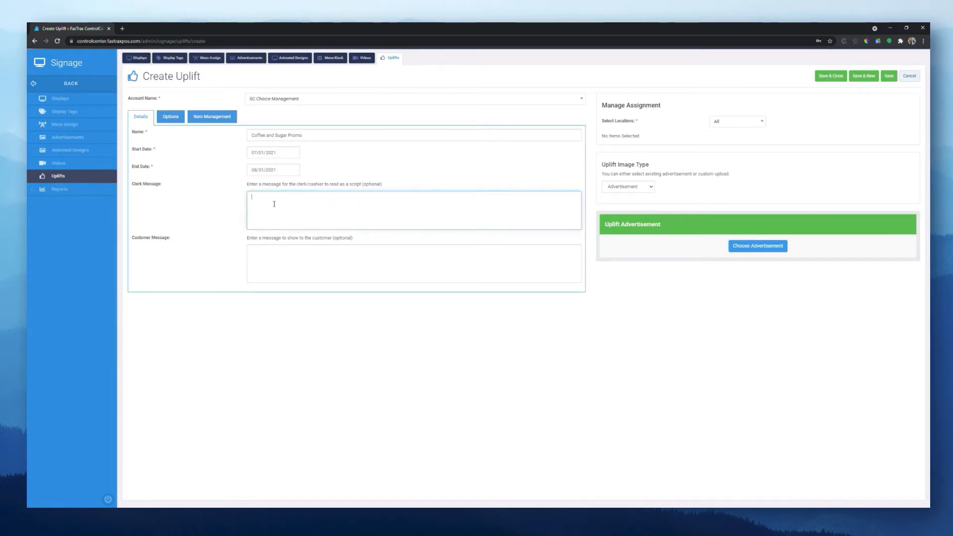
pyautogui.write('Would you like to purchase a b')
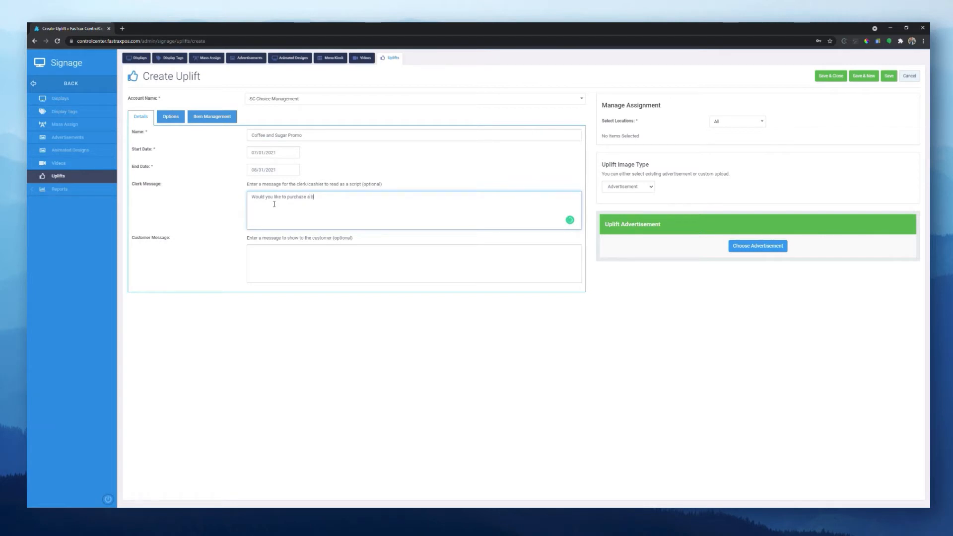
pyautogui.write('ag of sugar for')
pyautogui.press('BackSpace')
pyautogui.press('BackSpace')
pyautogui.press('BackSpace')
pyautogui.write('with that and save $1')
# Set the uplift's trigger value to 1 in its options.
pyautogui.click(173, 121)
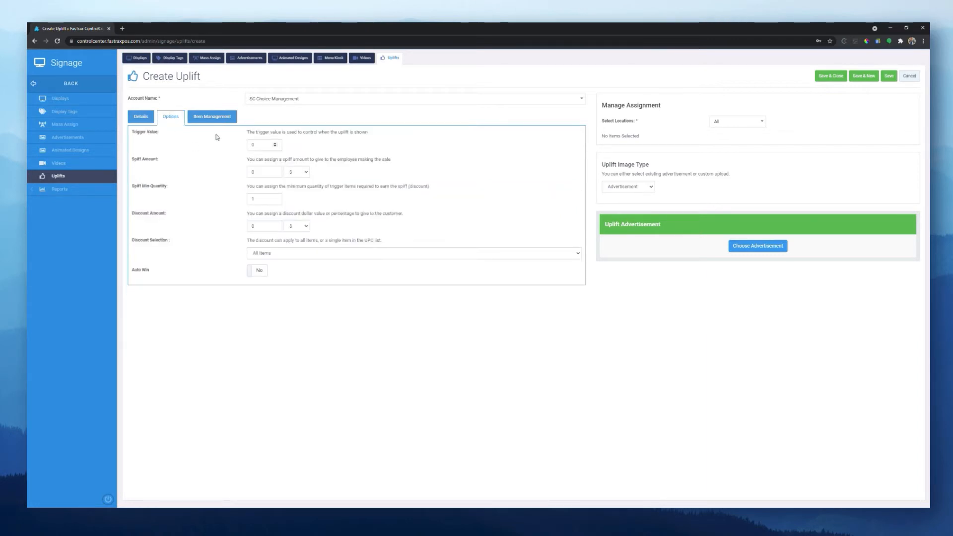
pyautogui.click(275, 143)
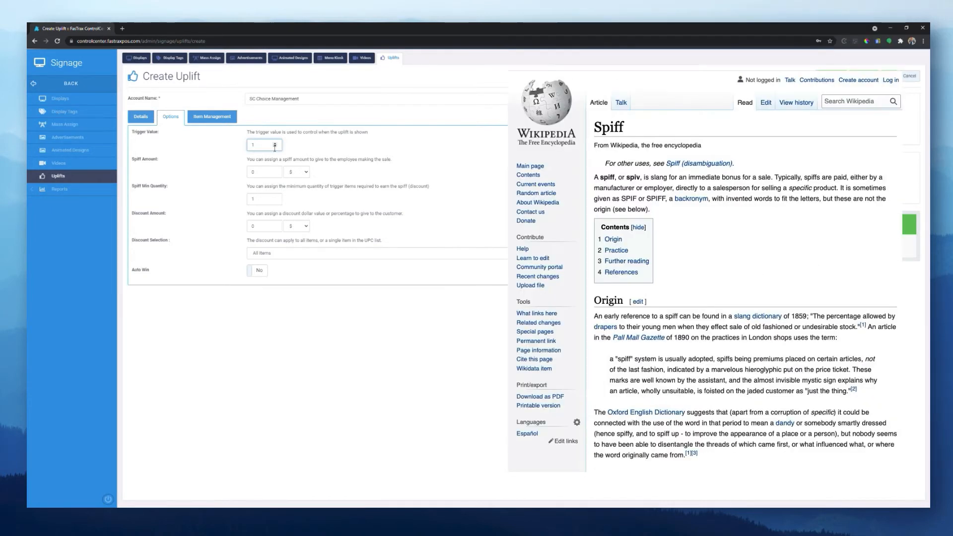
pyautogui.click(265, 177)
pyautogui.click(275, 143)
# Set the employee spiff amount to 0.5 dollars.
pyautogui.click(266, 174)
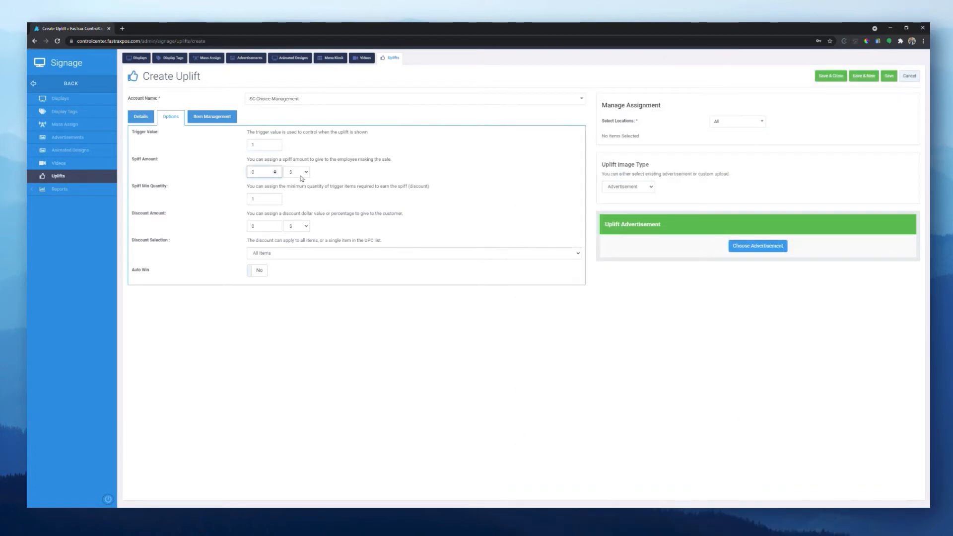
pyautogui.click(275, 173)
pyautogui.hotkey('ctrl', 'a')
pyautogui.write('1')
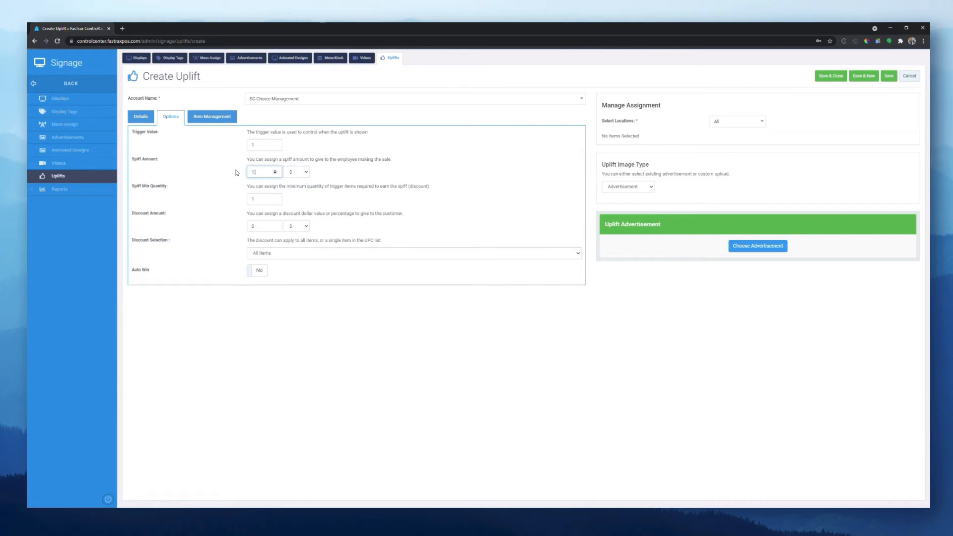
pyautogui.click(301, 182)
pyautogui.moveTo(262, 172); pyautogui.dragTo(252, 173)
pyautogui.write('0.5')
# Set the customer discount amount to 1.00 dollars and apply the discount to a single item.
pyautogui.click(260, 199)
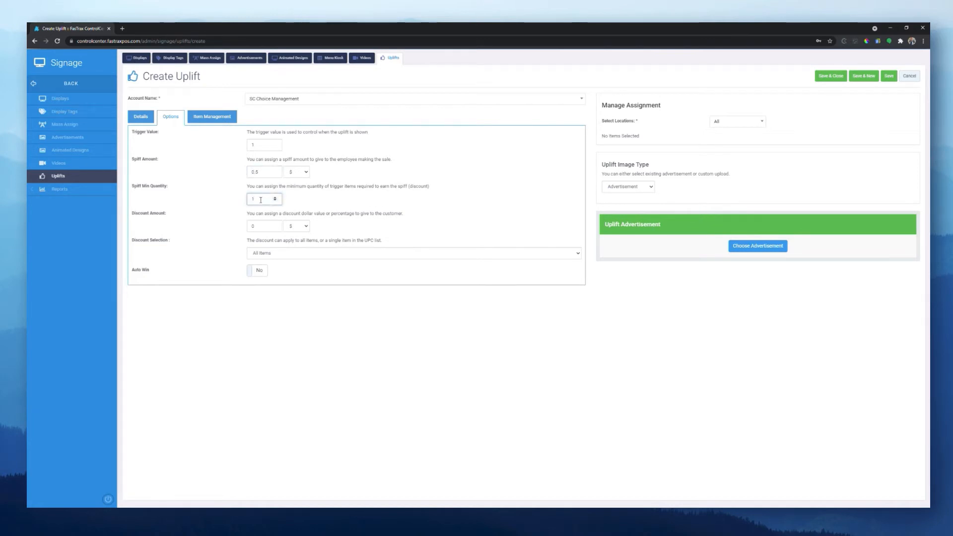
pyautogui.click(263, 228)
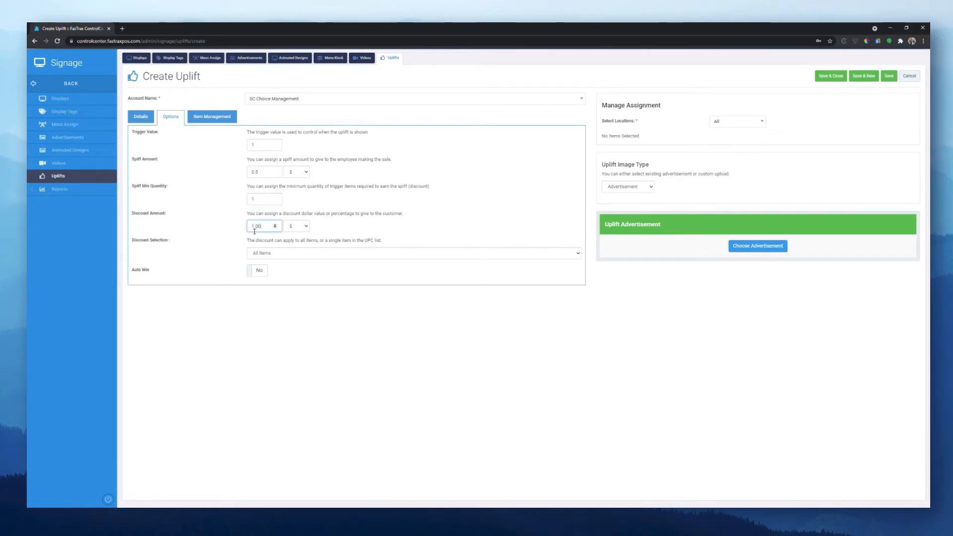
pyautogui.press('Tab')
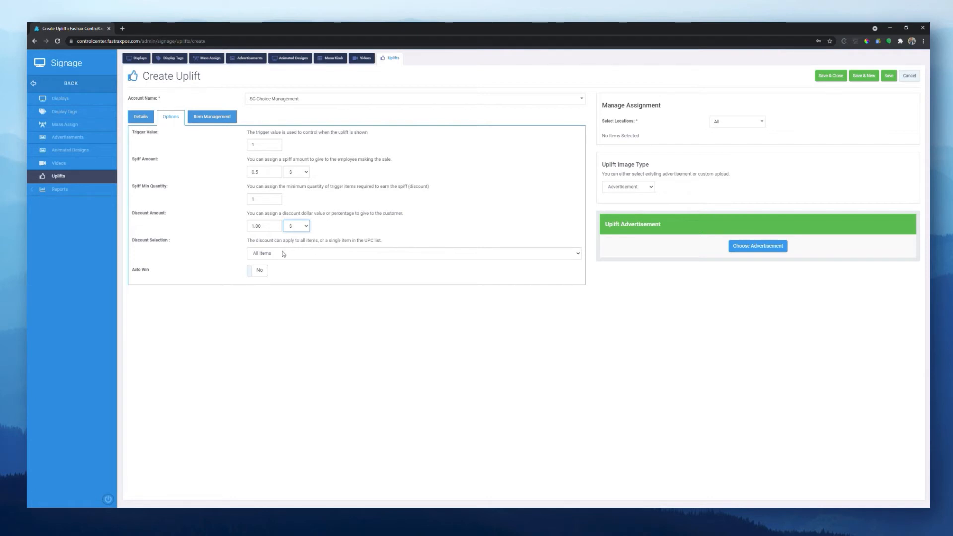
pyautogui.press('Tab')
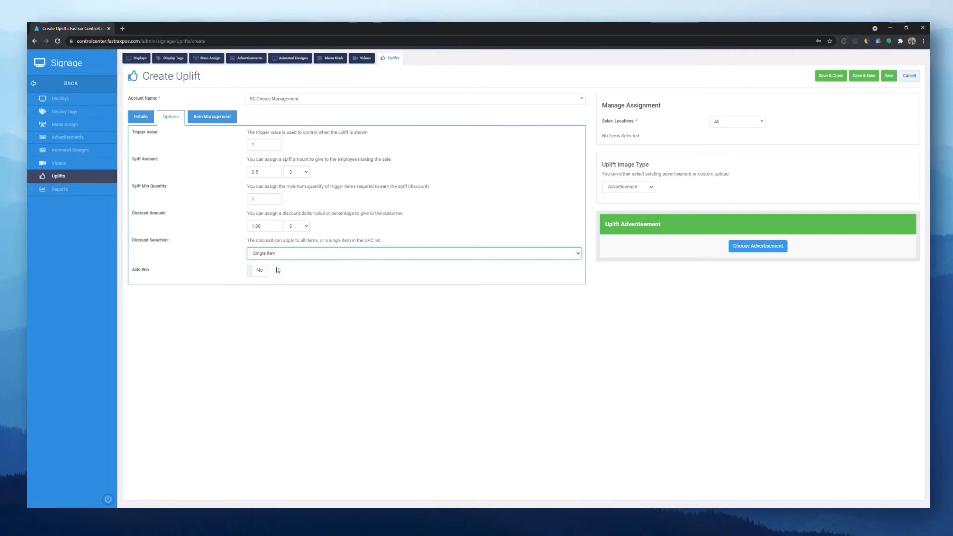
# Set the uplift's trigger list items to Custom and open the item selection for that list.
pyautogui.click(225, 122)
pyautogui.click(330, 177)
pyautogui.click(315, 184)
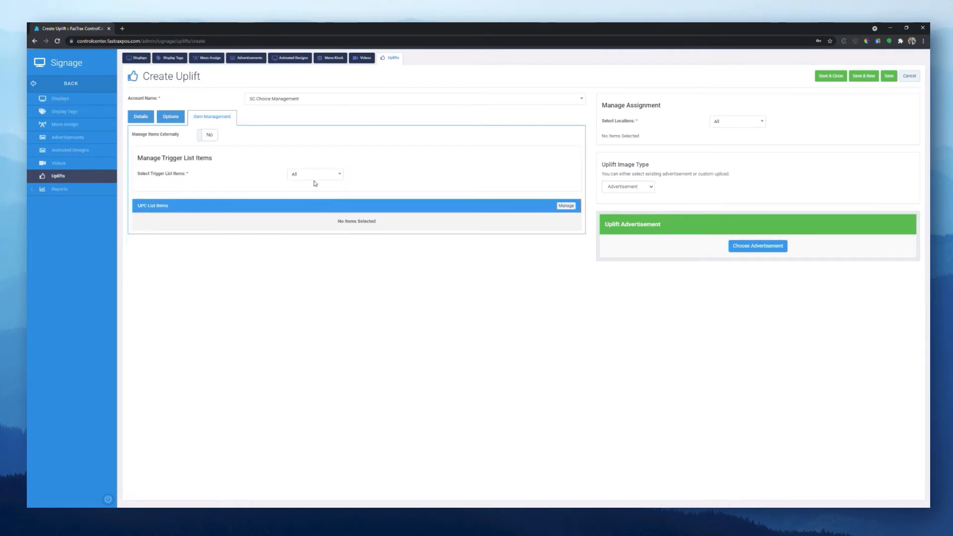
pyautogui.click(315, 174)
pyautogui.click(306, 208)
pyautogui.click(355, 174)
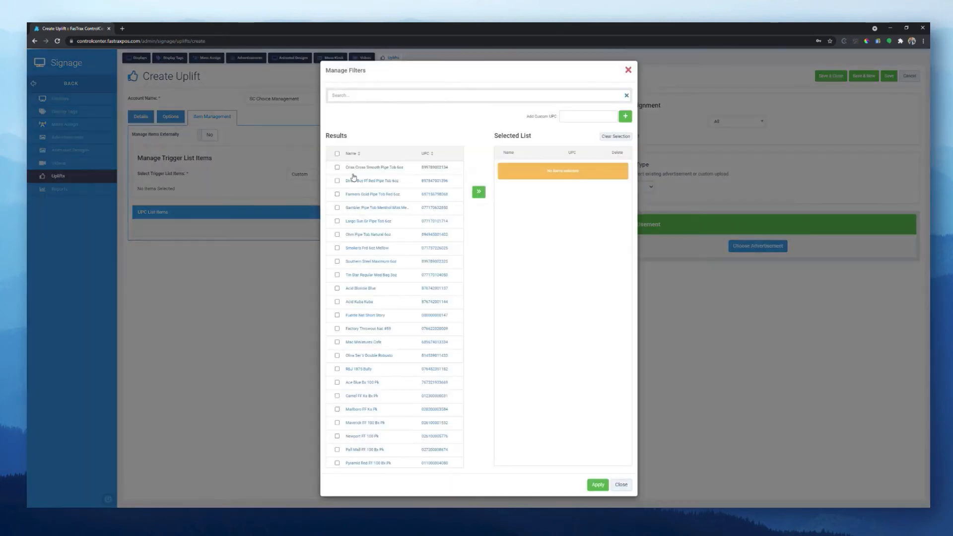
# Search the available trigger items for "coffee".
pyautogui.click(362, 100)
pyautogui.write('cofee')
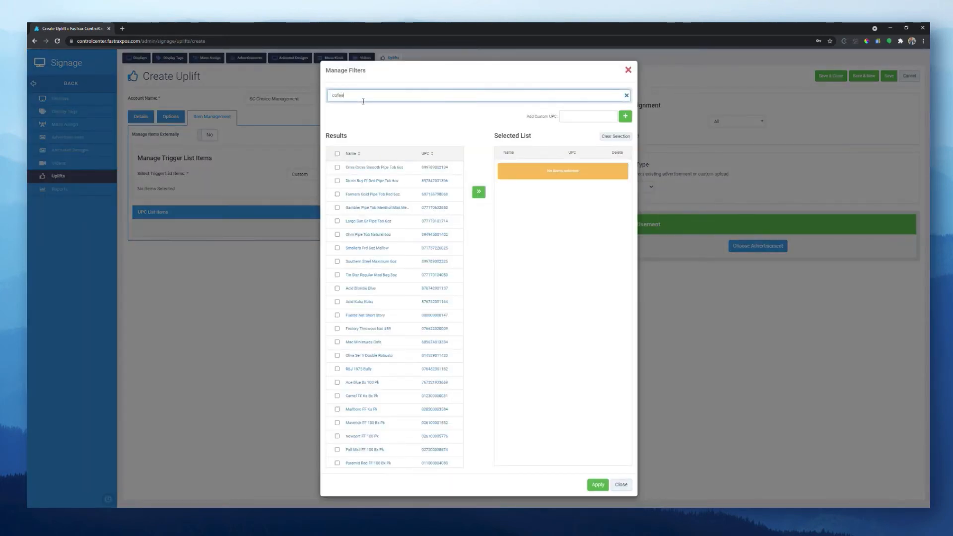
pyautogui.press('BackSpace')
pyautogui.press('BackSpace')
pyautogui.write('f')
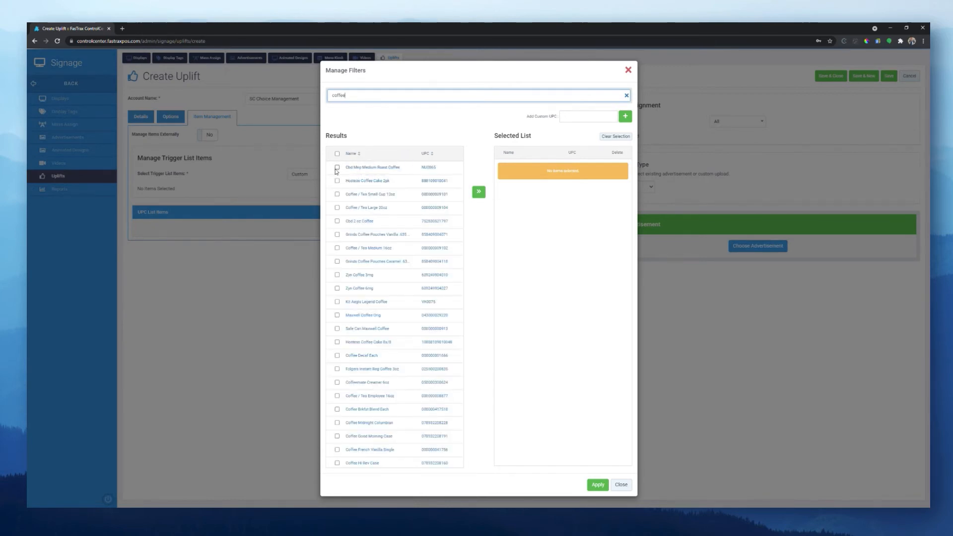
# Add the first three coffee results to the selected trigger items.
pyautogui.click(338, 168)
pyautogui.click(338, 181)
pyautogui.click(338, 194)
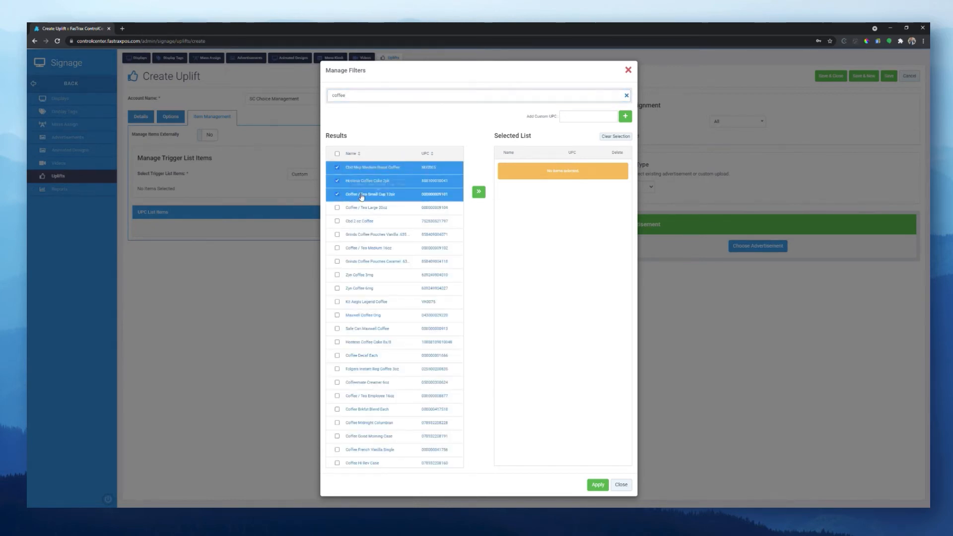
pyautogui.click(480, 192)
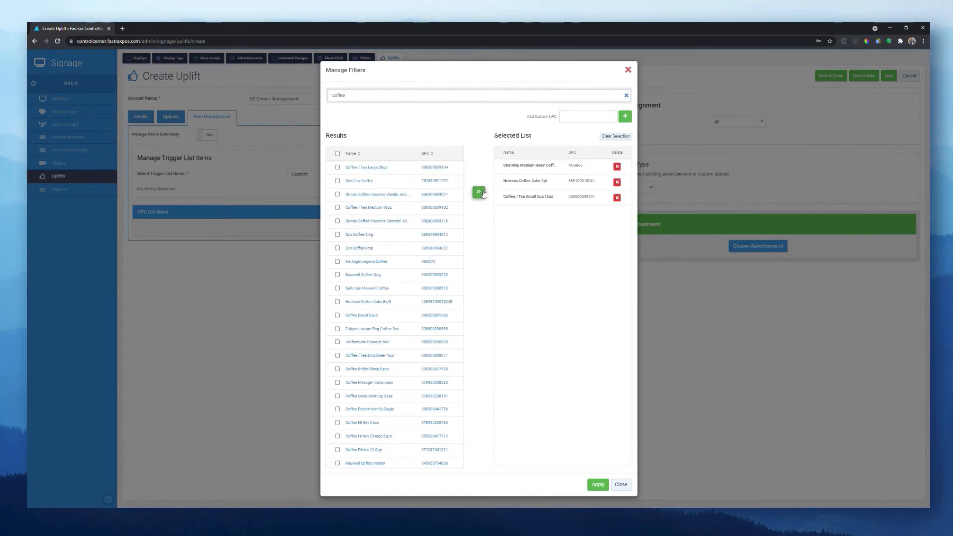
# Add all remaining coffee records to the selected trigger items and clear the entire selection.
pyautogui.click(337, 154)
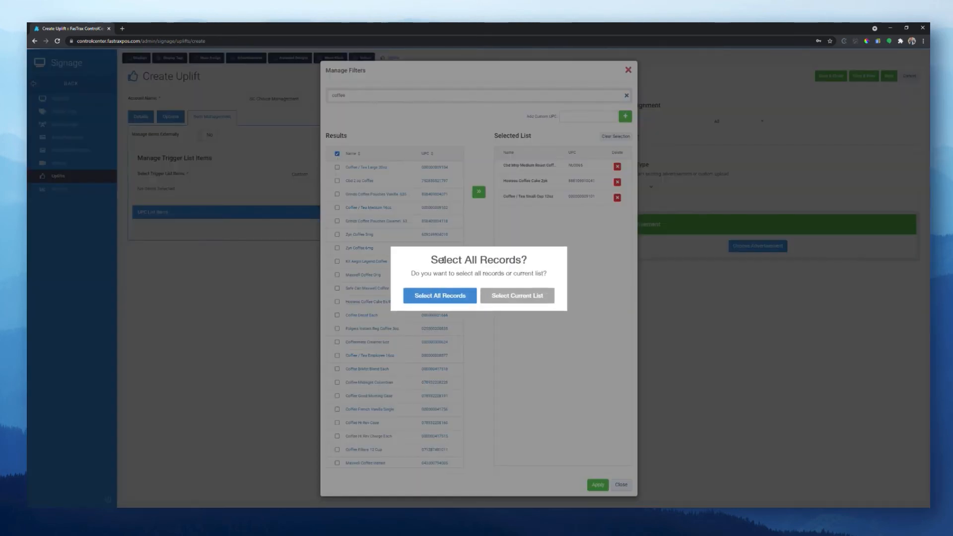
pyautogui.click(460, 295)
pyautogui.click(480, 192)
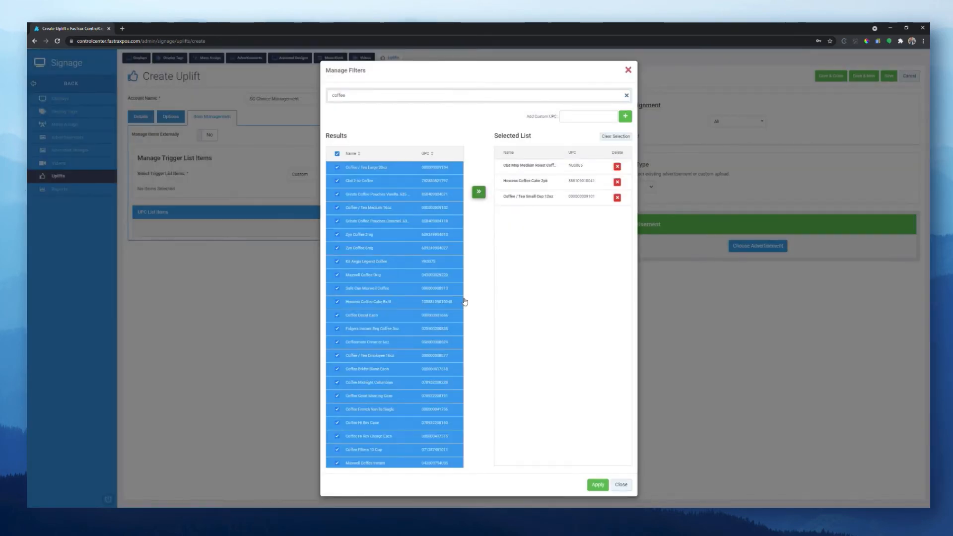
pyautogui.scroll(-5, 535, 297)
pyautogui.scroll(-5, 535, 298)
pyautogui.scroll(15, 531, 283)
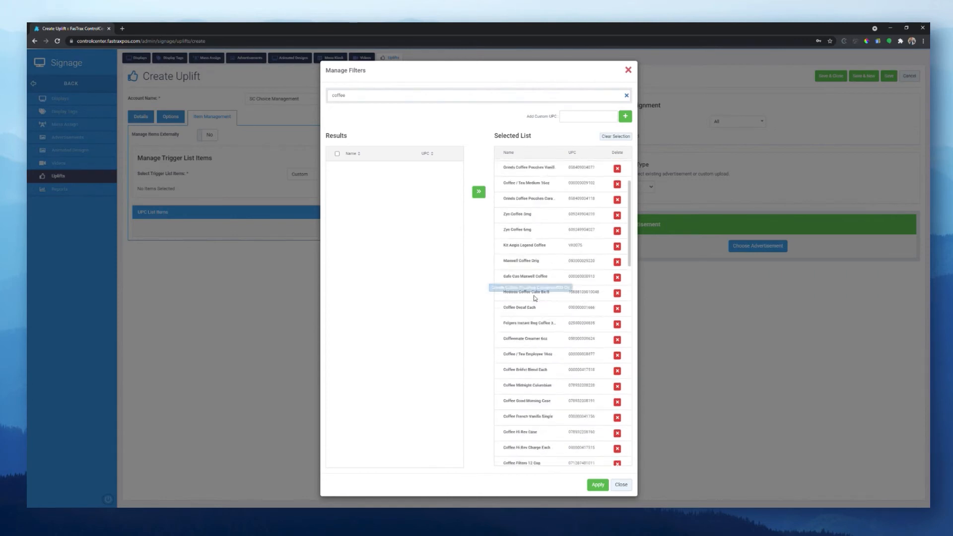
pyautogui.click(614, 137)
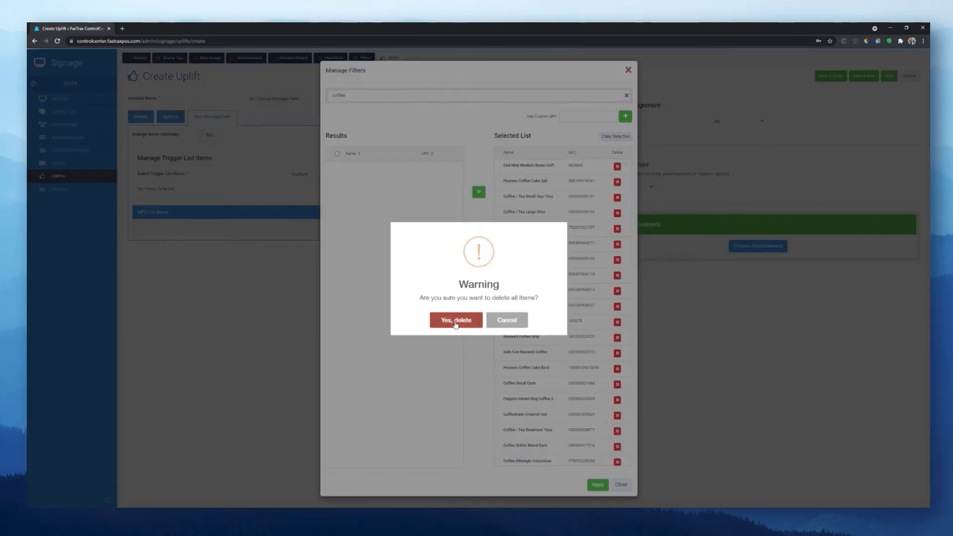
pyautogui.click(460, 321)
# Add Cbd Mnp Medium Roast Coffee, Hostess Coffee Cake 2pk and Coffee / Tea Small Cup 12oz as trigger items and apply the selection.
pyautogui.click(347, 167)
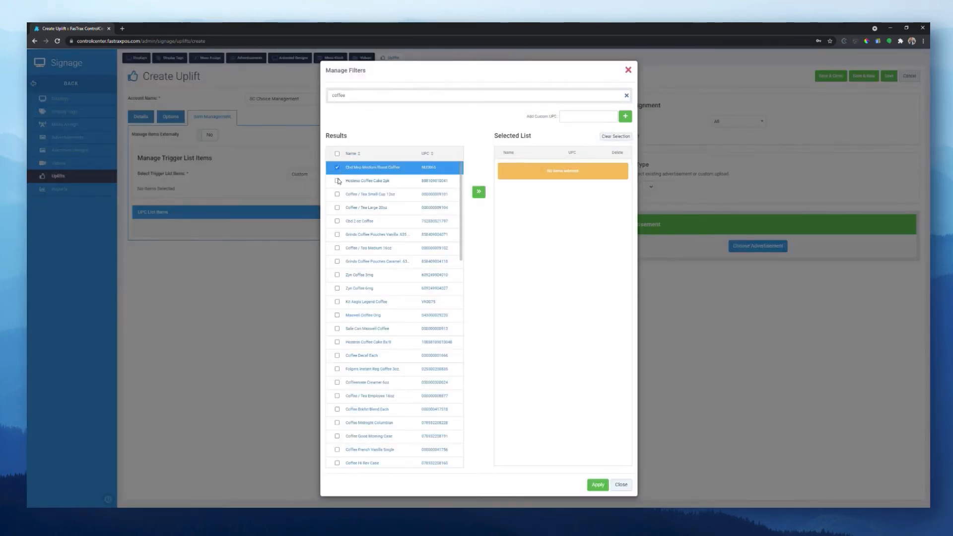
pyautogui.click(347, 180)
pyautogui.click(347, 194)
pyautogui.click(479, 192)
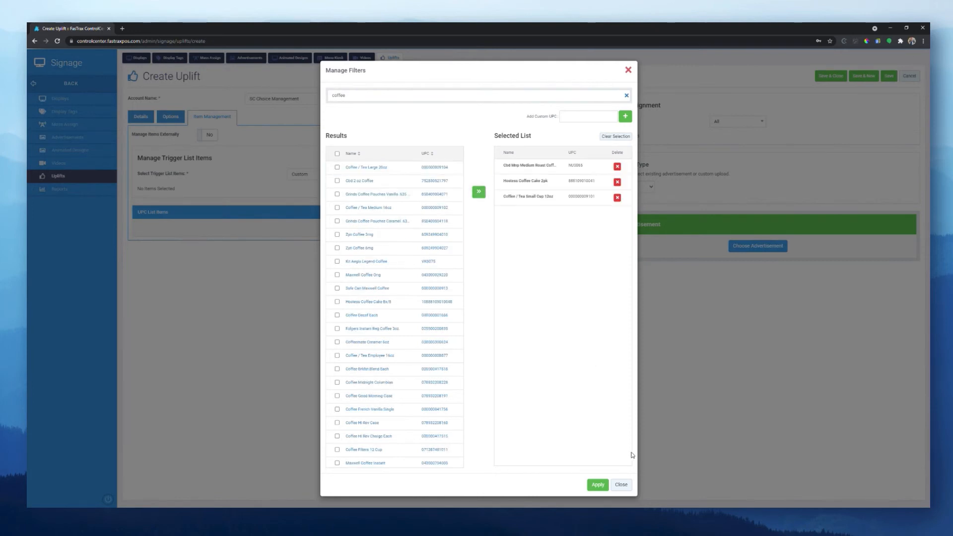
pyautogui.click(598, 484)
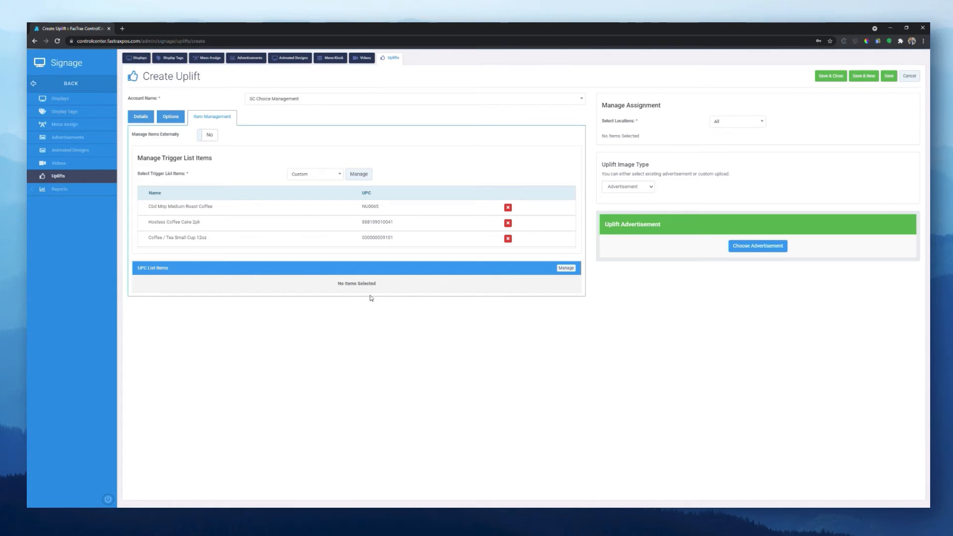
# Filter the UPC list products by "sugar" and apply Cbd Melon Zero Sugar Soda and Candle 13oz Sugar Plum as UPC list items.
pyautogui.click(566, 268)
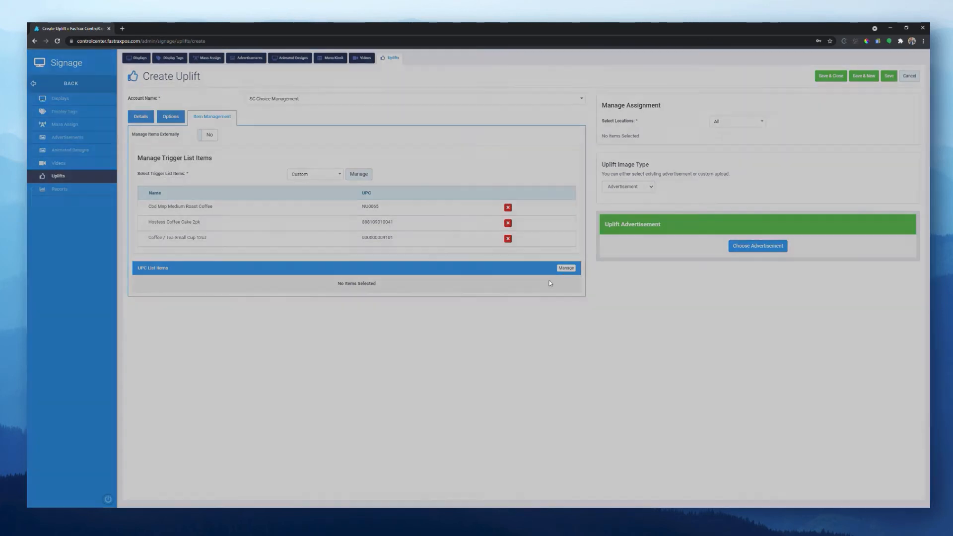
pyautogui.click(370, 100)
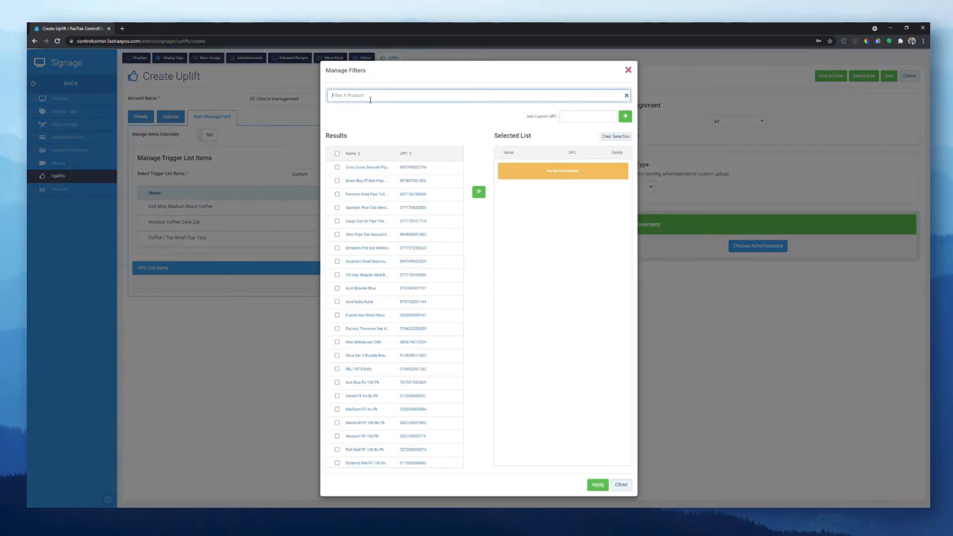
pyautogui.write('sugar')
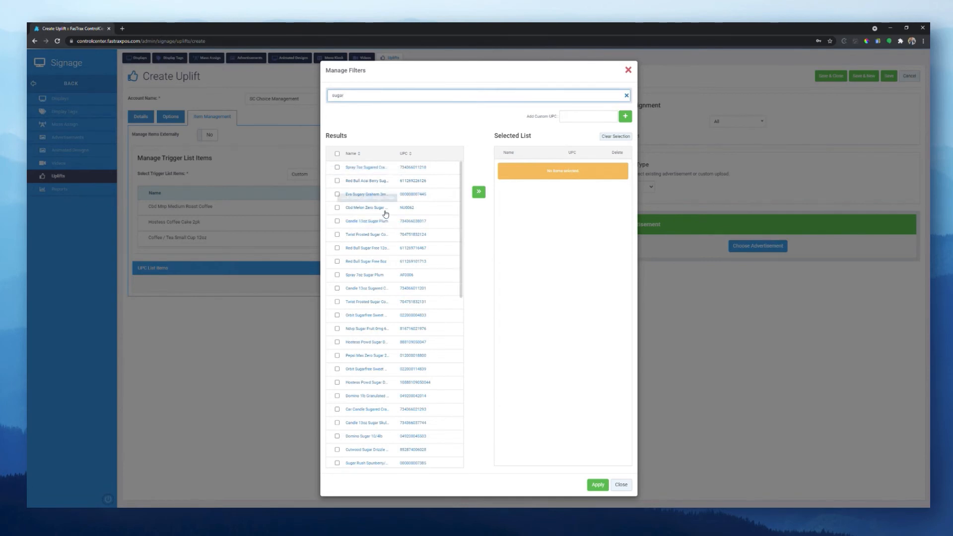
pyautogui.click(338, 208)
pyautogui.click(337, 221)
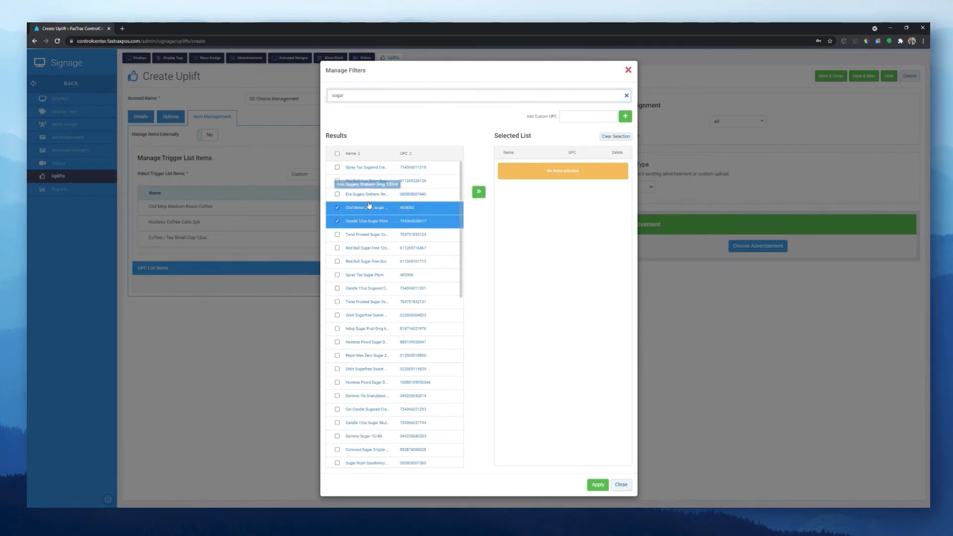
pyautogui.click(480, 192)
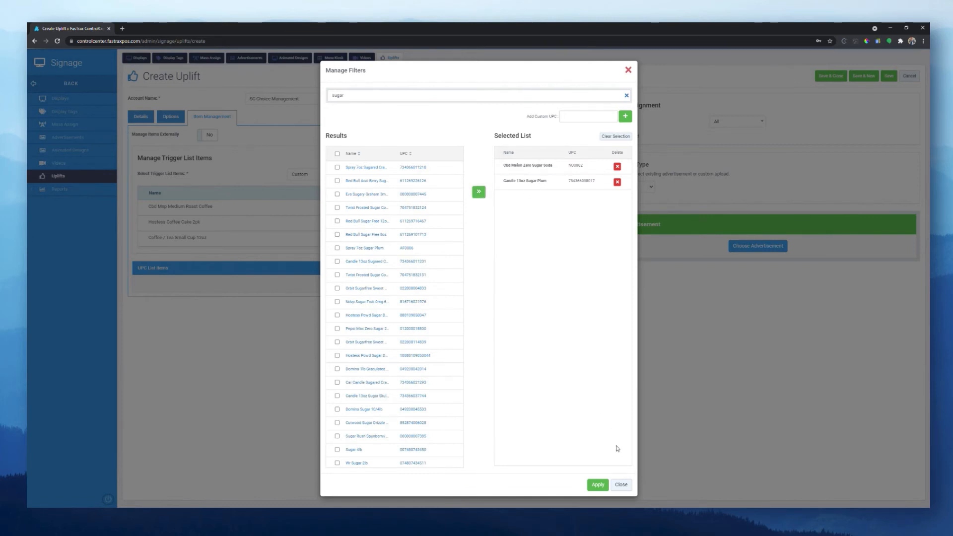
pyautogui.click(598, 485)
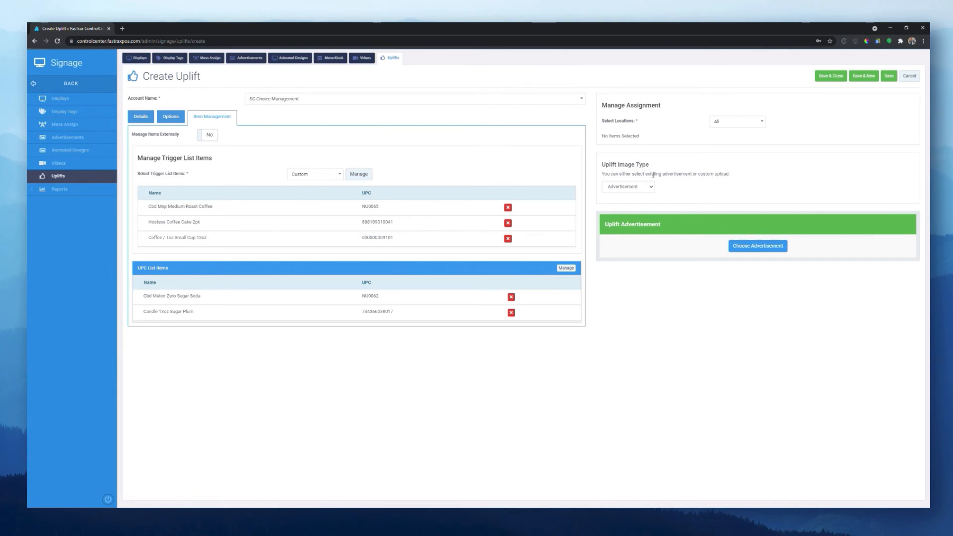
# Set the uplift image type to Custom Uploaded and open the image browser for the 768 x 1080 size.
pyautogui.click(641, 206)
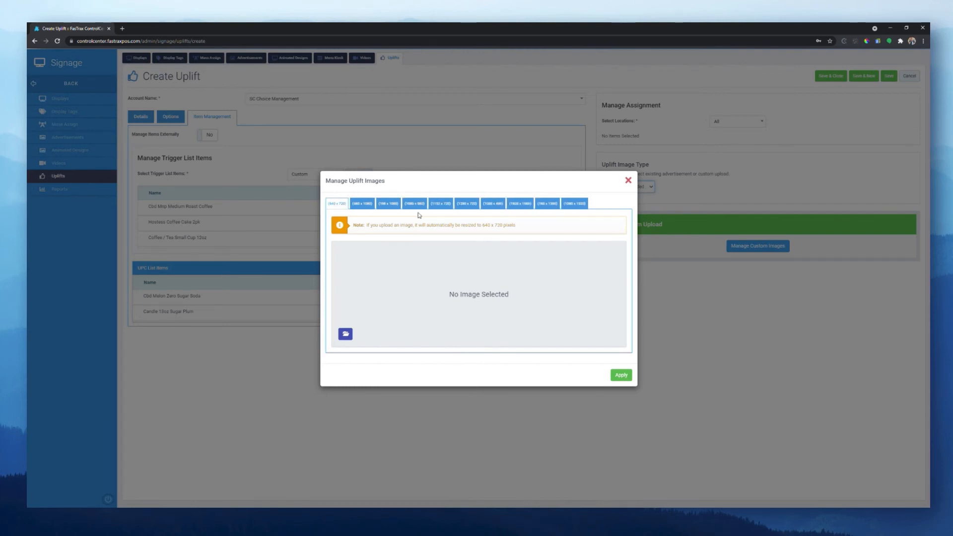
pyautogui.click(385, 206)
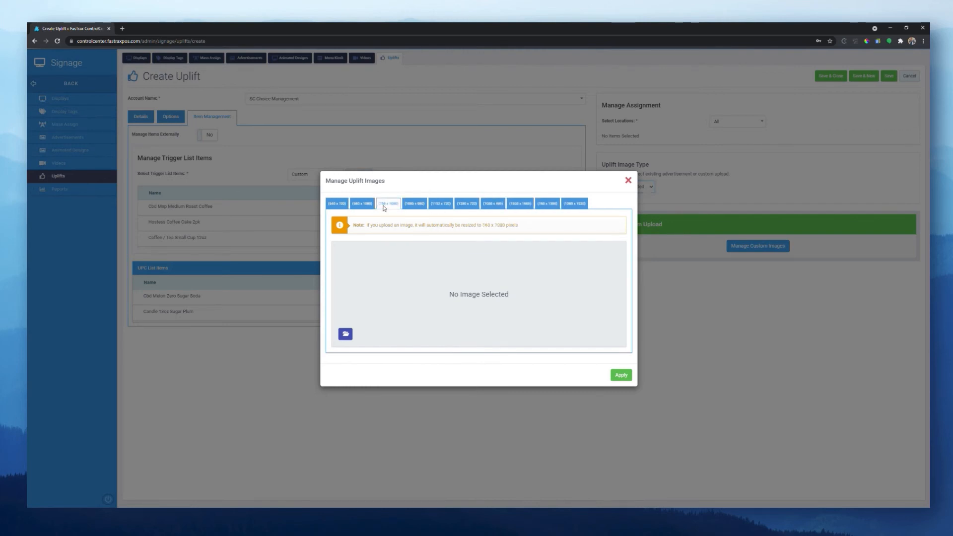
pyautogui.click(345, 333)
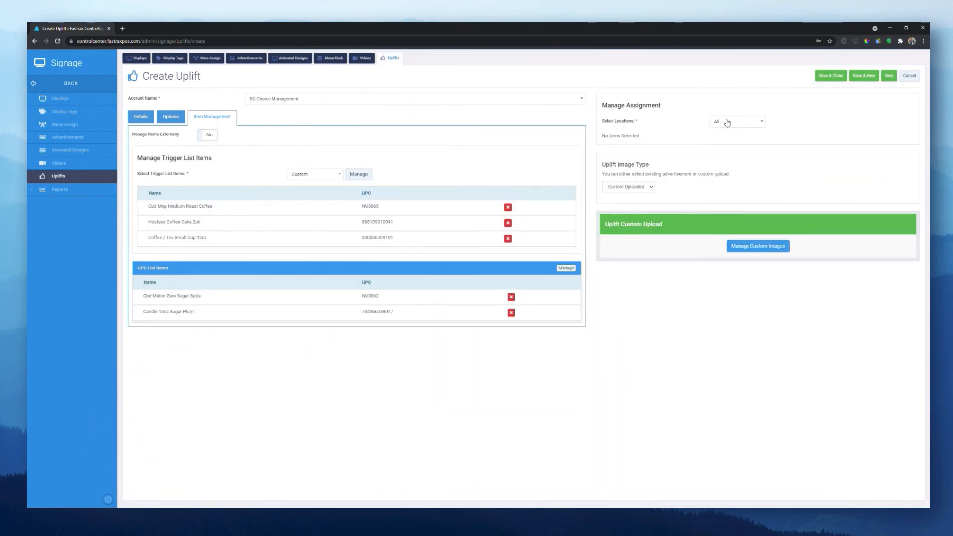
# Switch the uplift assignment to By Locations and add Milford Landing to the selected locations.
pyautogui.click(727, 123)
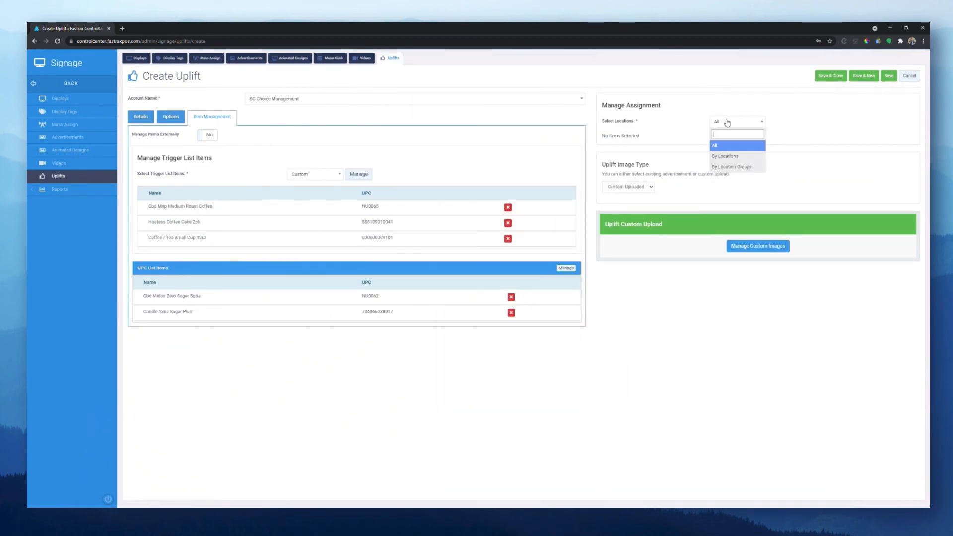
pyautogui.click(744, 157)
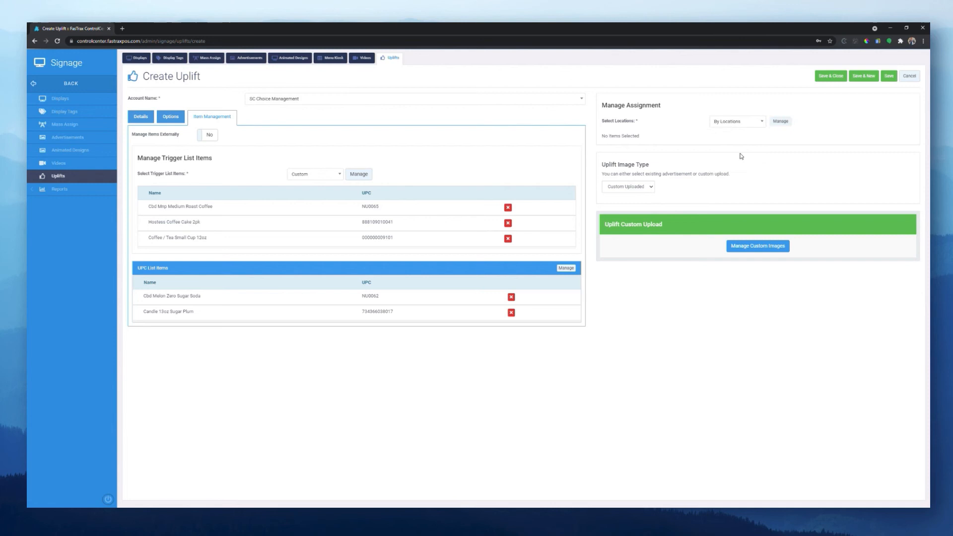
pyautogui.click(780, 121)
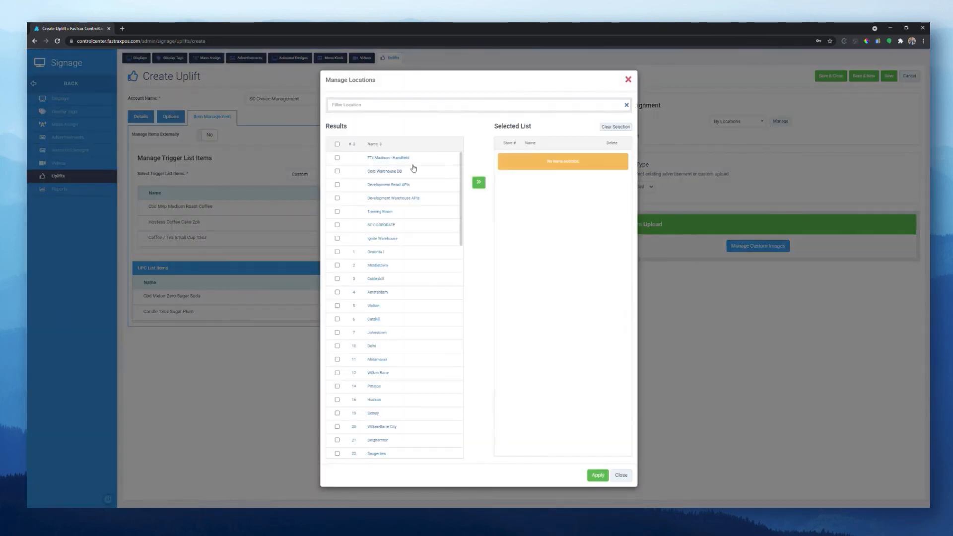
pyautogui.scroll(-7, 359, 283)
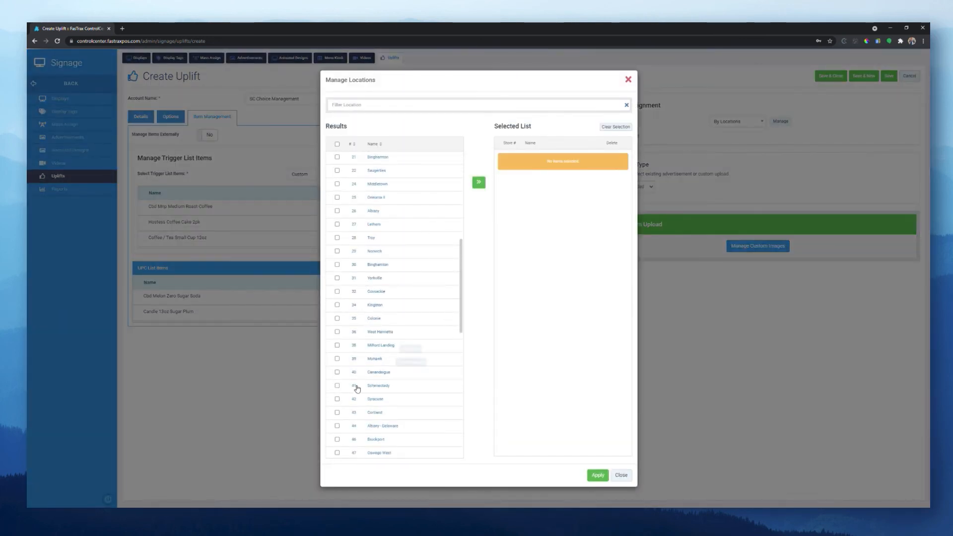
pyautogui.scroll(-8, 357, 389)
pyautogui.scroll(5, 355, 383)
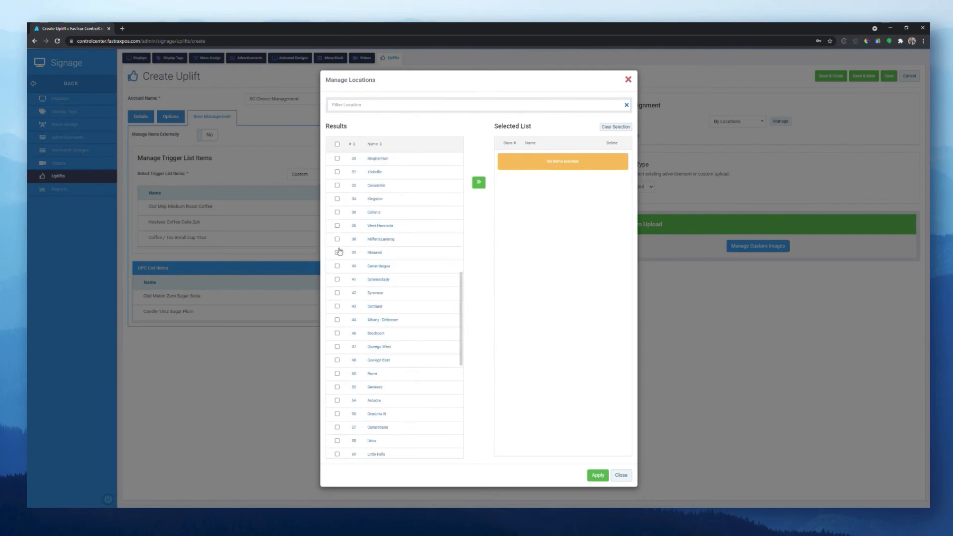
pyautogui.click(338, 239)
pyautogui.click(479, 182)
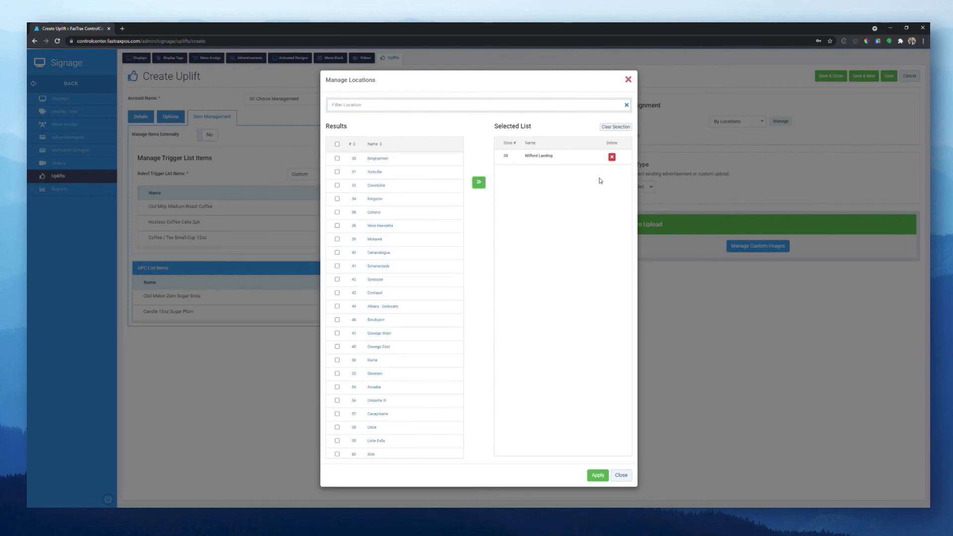
# Delete Milford Landing from the selected locations, apply the empty list and set the assignment back to All.
pyautogui.click(613, 157)
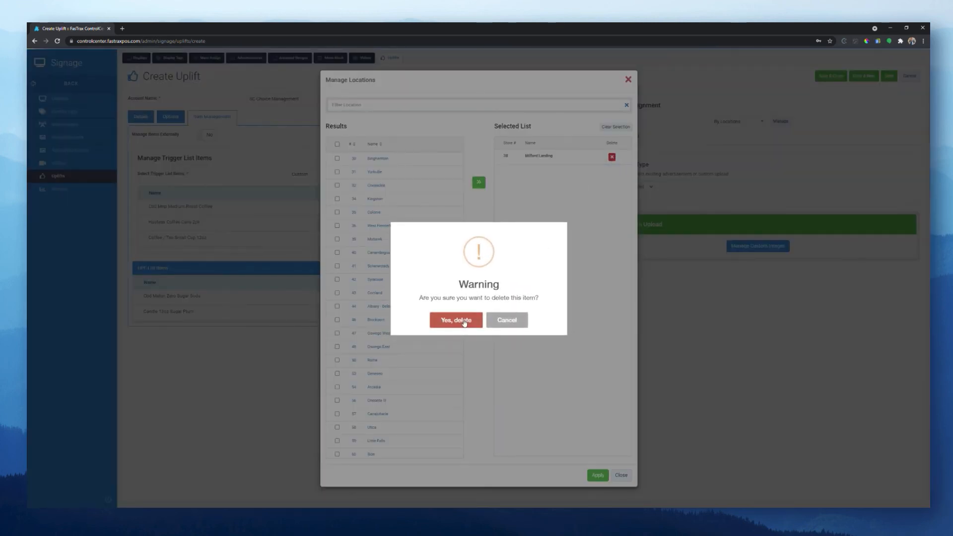
pyautogui.click(453, 319)
pyautogui.click(598, 475)
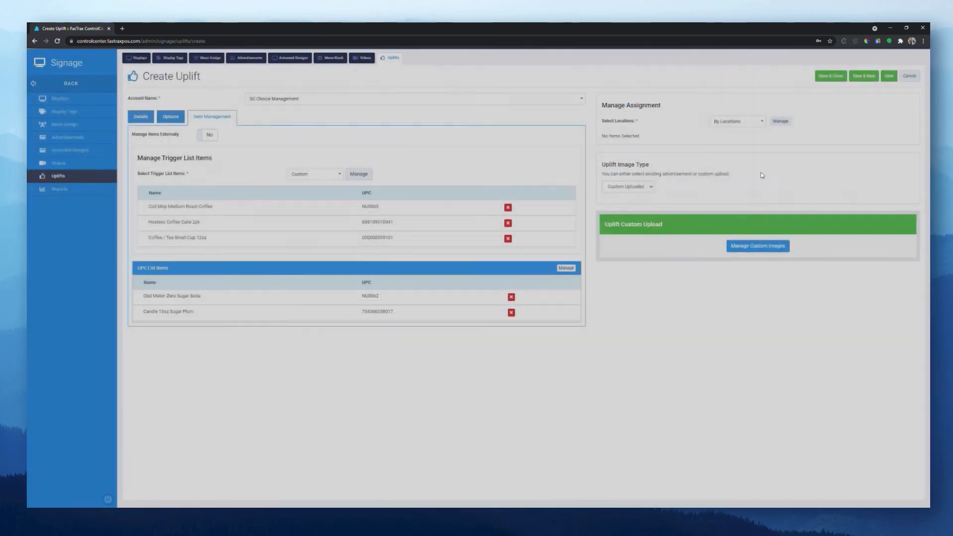
pyautogui.click(739, 122)
pyautogui.click(736, 145)
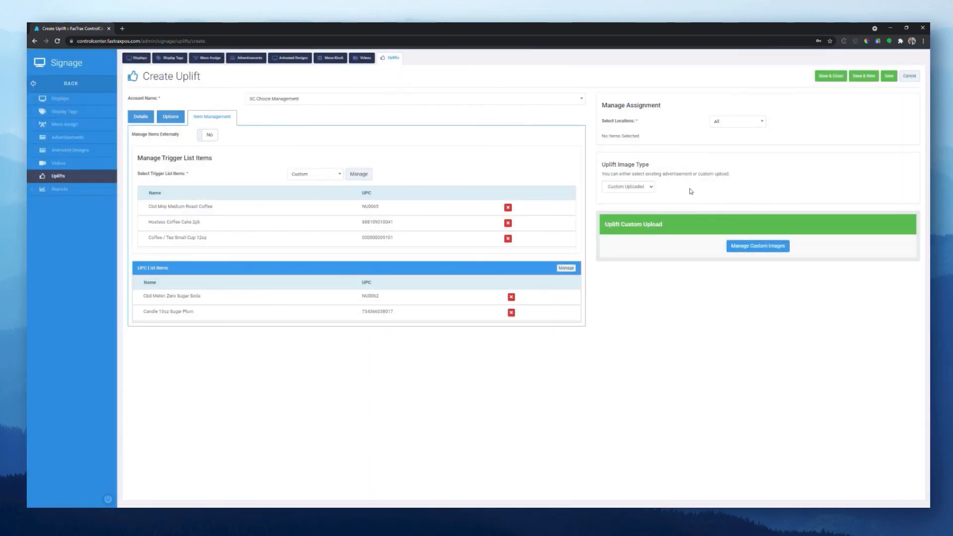
# Check the uplift's image type and custom image settings, and save and close the uplift.
pyautogui.click(636, 186)
pyautogui.click(758, 247)
pyautogui.click(711, 254)
pyautogui.click(832, 78)
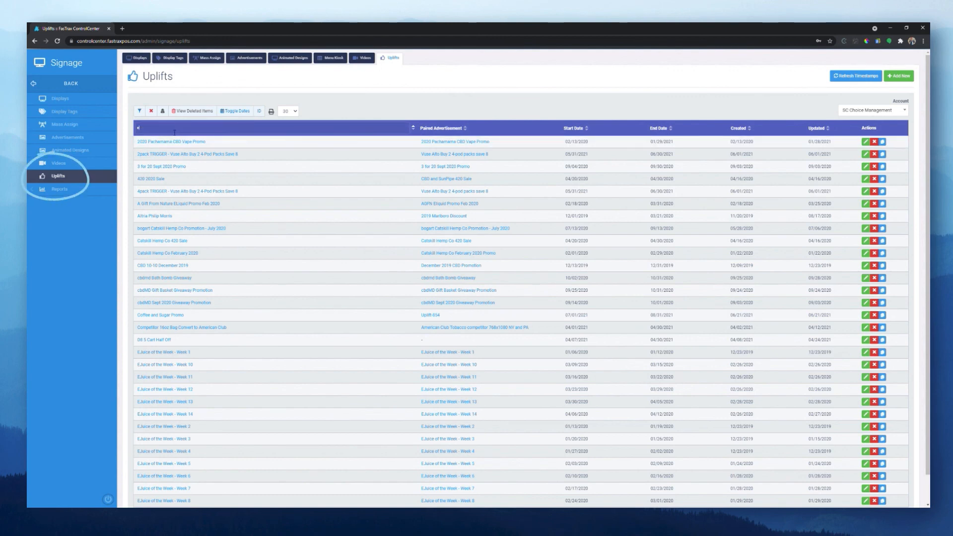
# Filter the uplifts list by "coffee" and examine the Coffee and Sugar Promo entry.
pyautogui.write('ee')
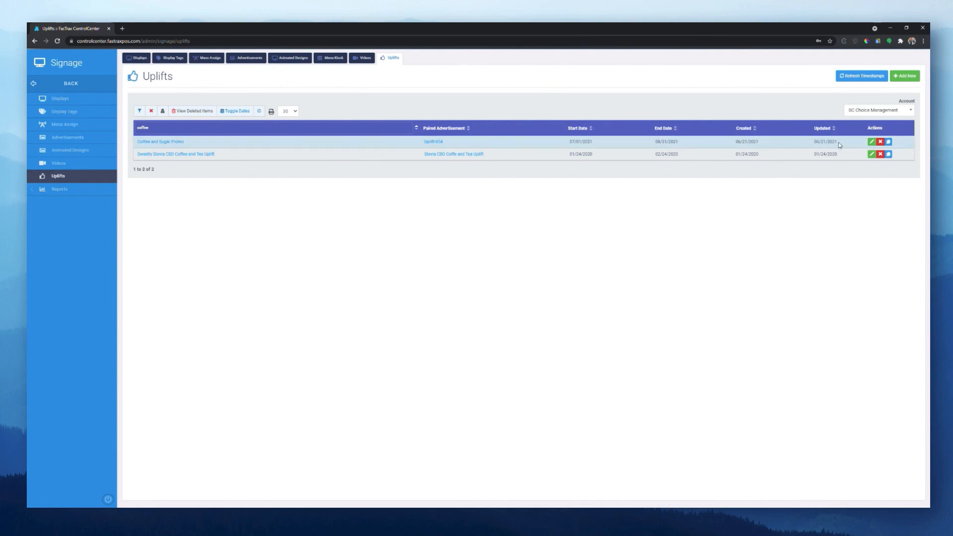
pyautogui.moveTo(841, 143); pyautogui.dragTo(142, 144)
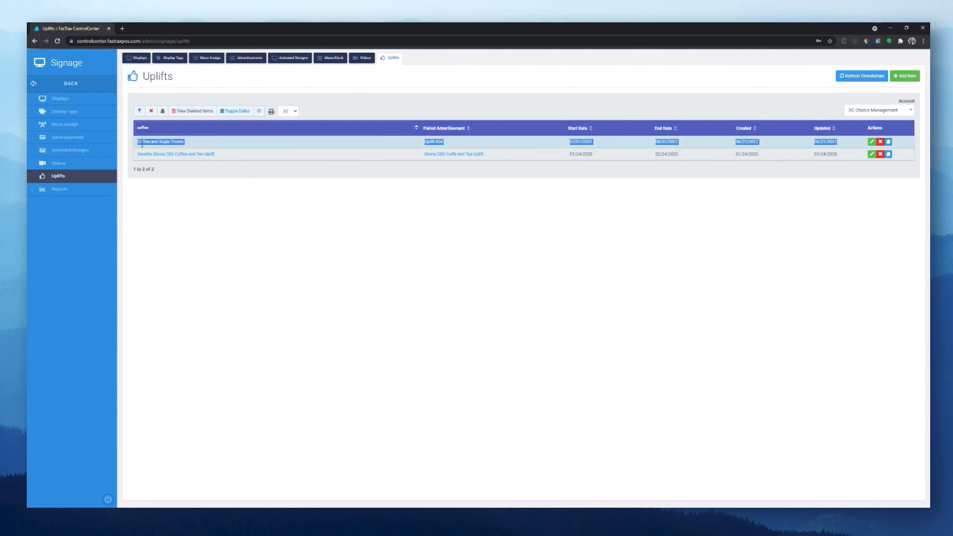
pyautogui.click(280, 209)
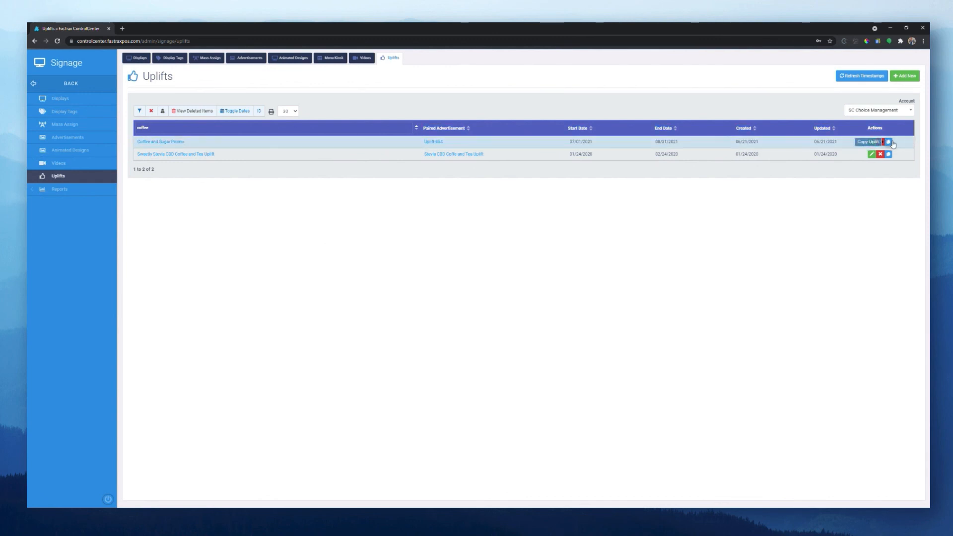